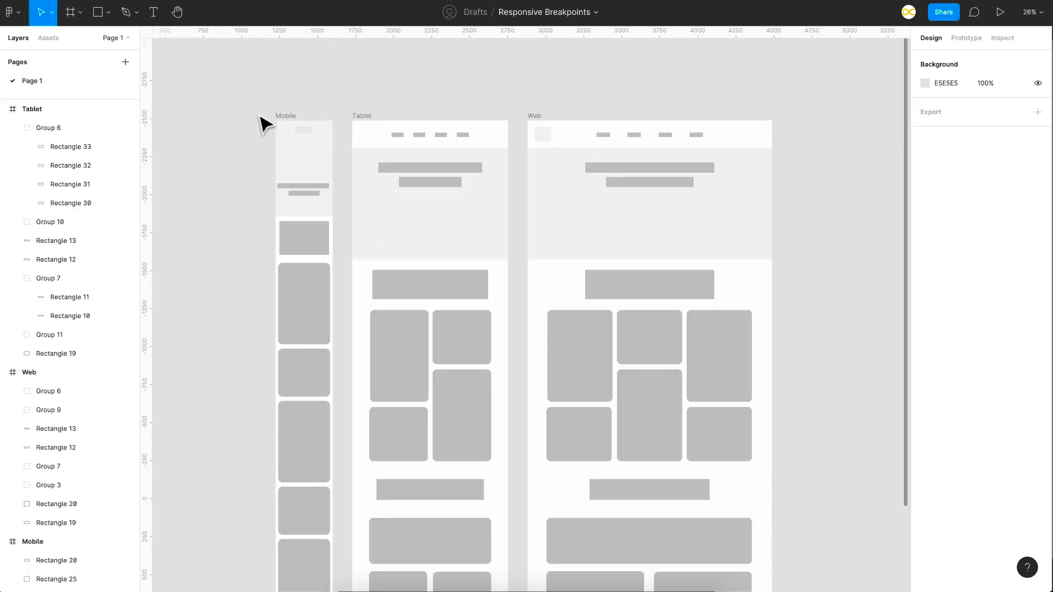
- Select the Mobile frame, then marquee-select the layers across the Mobile, Tablet and Web wireframes
{"action": "left_click", "coordinate": [286, 117]}
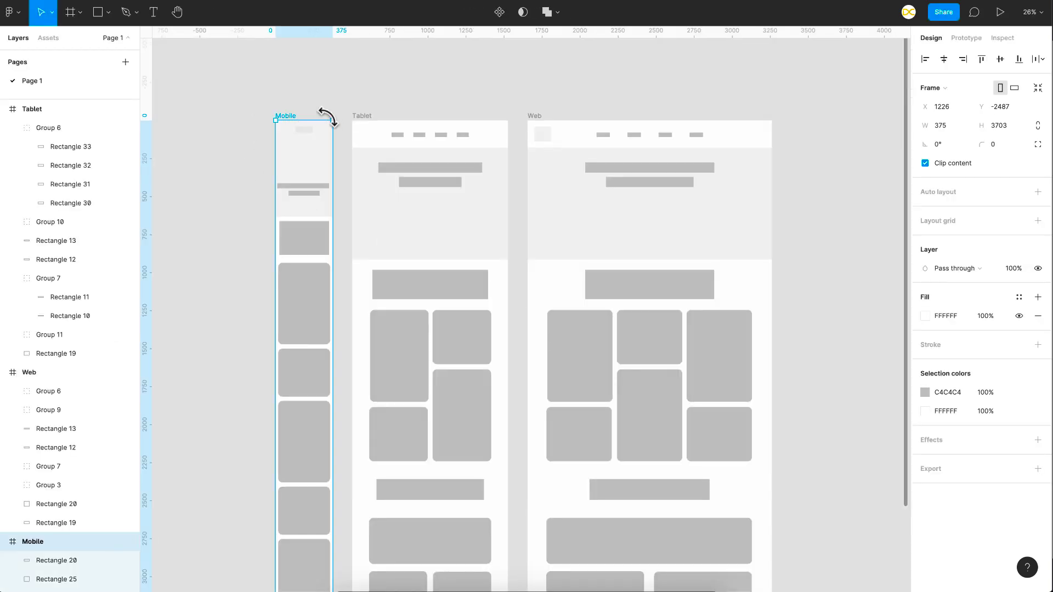
{"action": "left_click", "coordinate": [562, 93]}
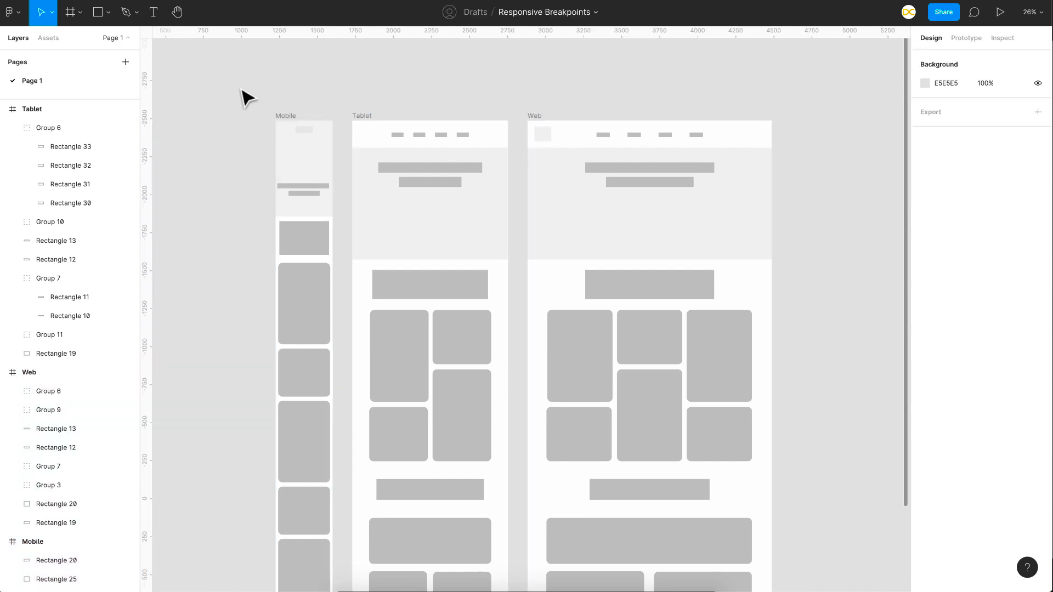
{"action": "left_click_drag", "start_coordinate": [242, 90], "coordinate": [832, 352]}
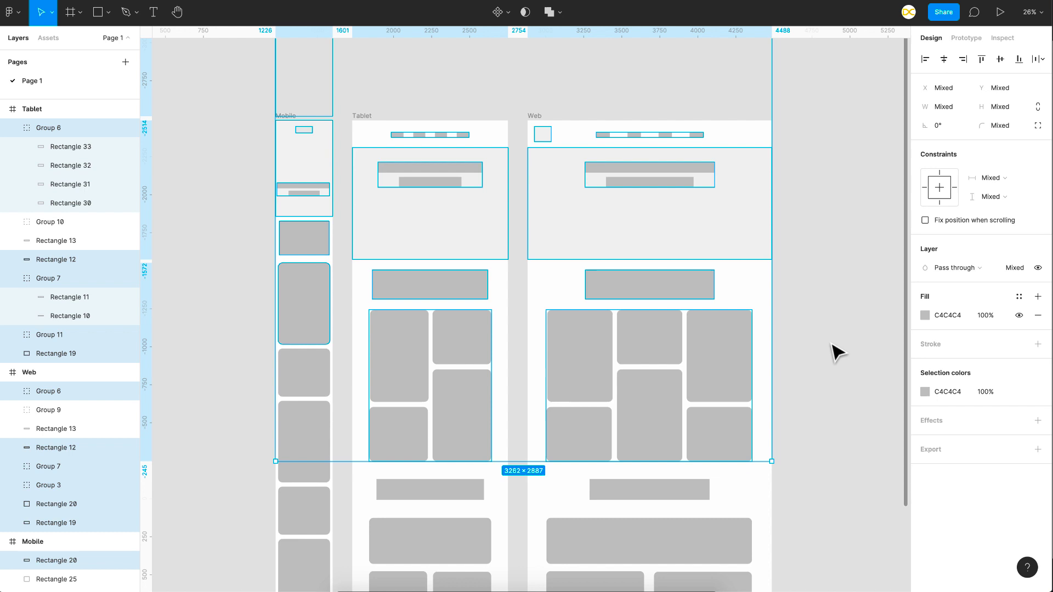
{"action": "left_click", "coordinate": [832, 353]}
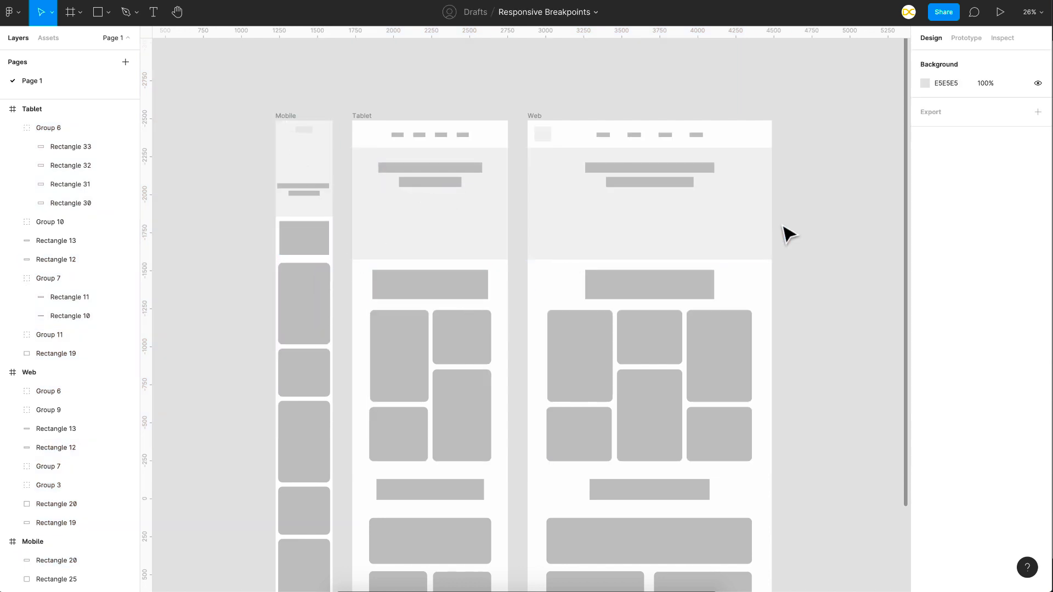
- Launch the Breakpoints plugin from the canvas context menu
{"action": "right_click", "coordinate": [806, 200]}
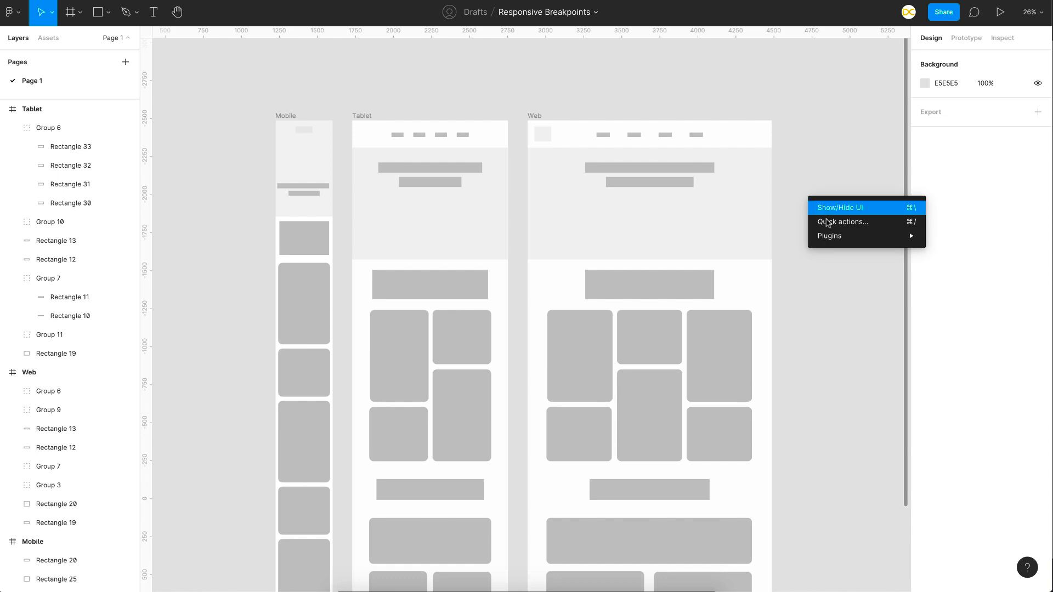
{"action": "mouse_move", "coordinate": [830, 235]}
{"action": "left_click", "coordinate": [727, 99]}
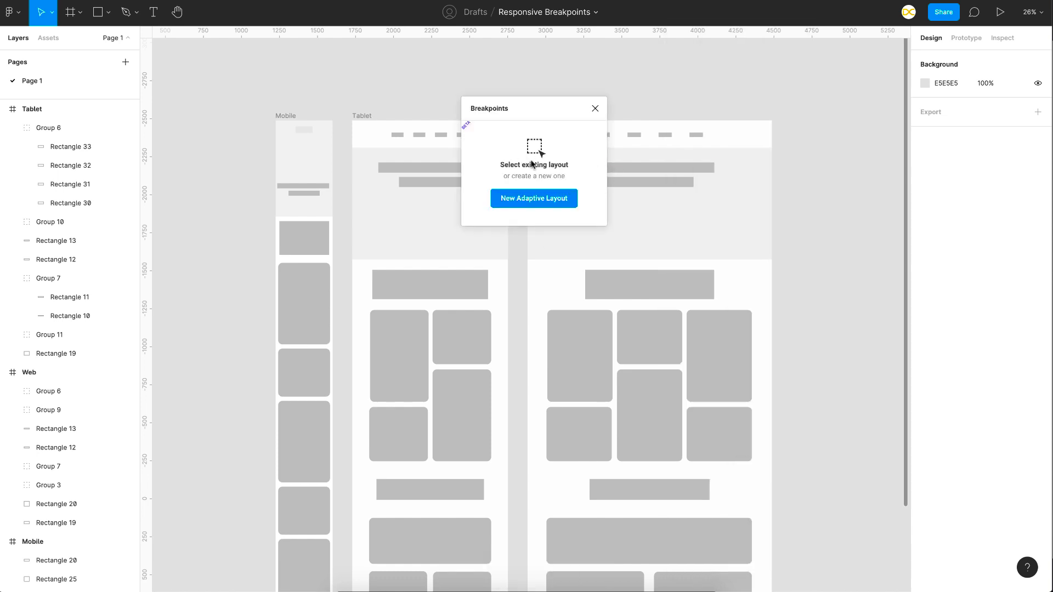
{"action": "scroll", "coordinate": [731, 266], "scroll_direction": "right", "scroll_amount": 10}
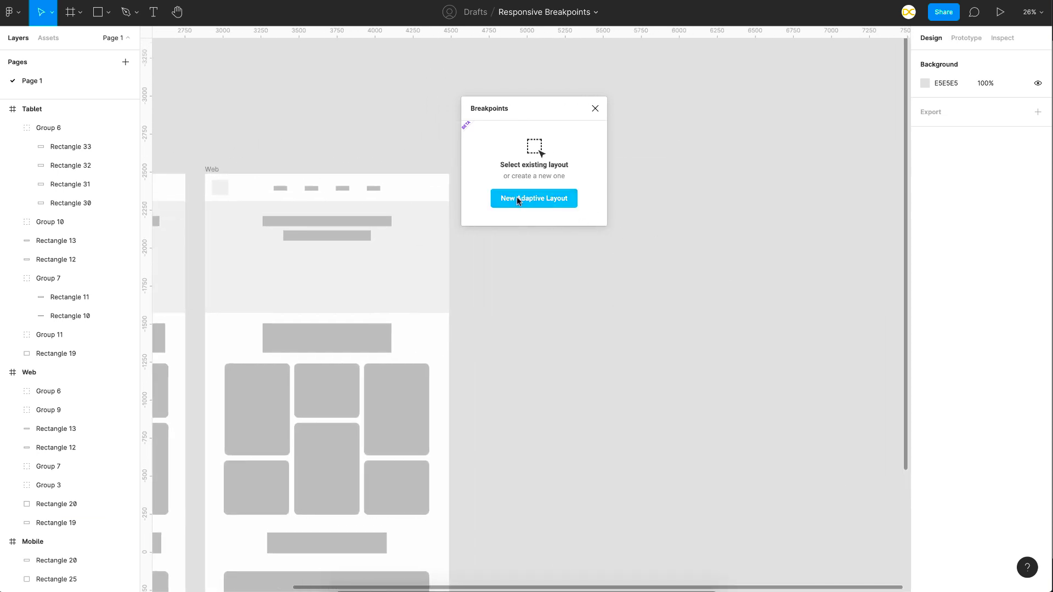
- Create a new Adaptive Layout frame and move it up and to the right of the wireframes
{"action": "left_click", "coordinate": [516, 199]}
{"action": "left_click_drag", "start_coordinate": [489, 329], "coordinate": [662, 233]}
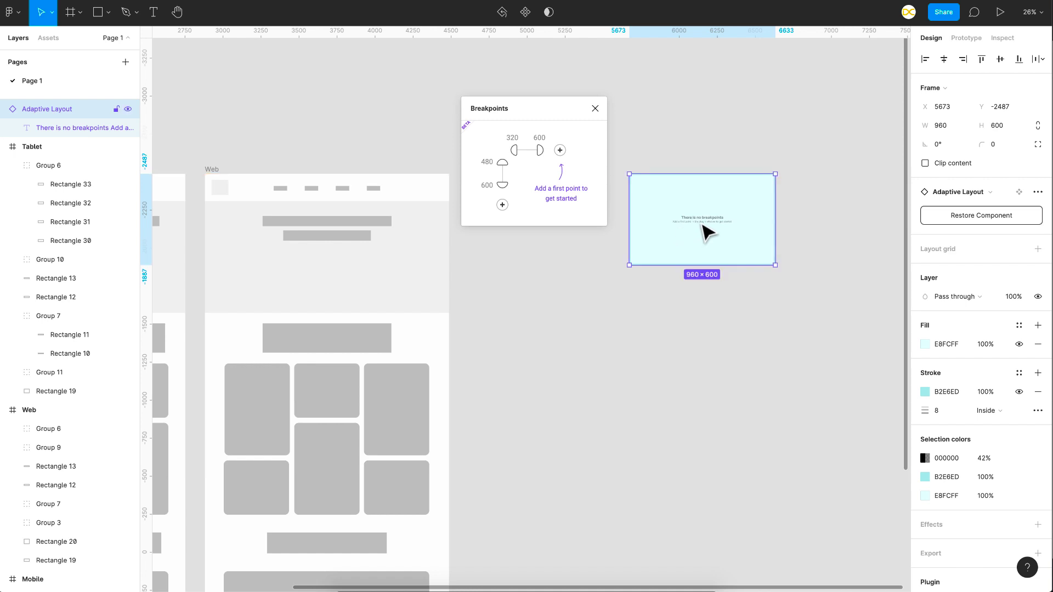
{"action": "scroll", "coordinate": [707, 233], "scroll_direction": "left", "scroll_amount": 2}
{"action": "scroll", "coordinate": [707, 233], "scroll_direction": "up", "scroll_amount": 1}
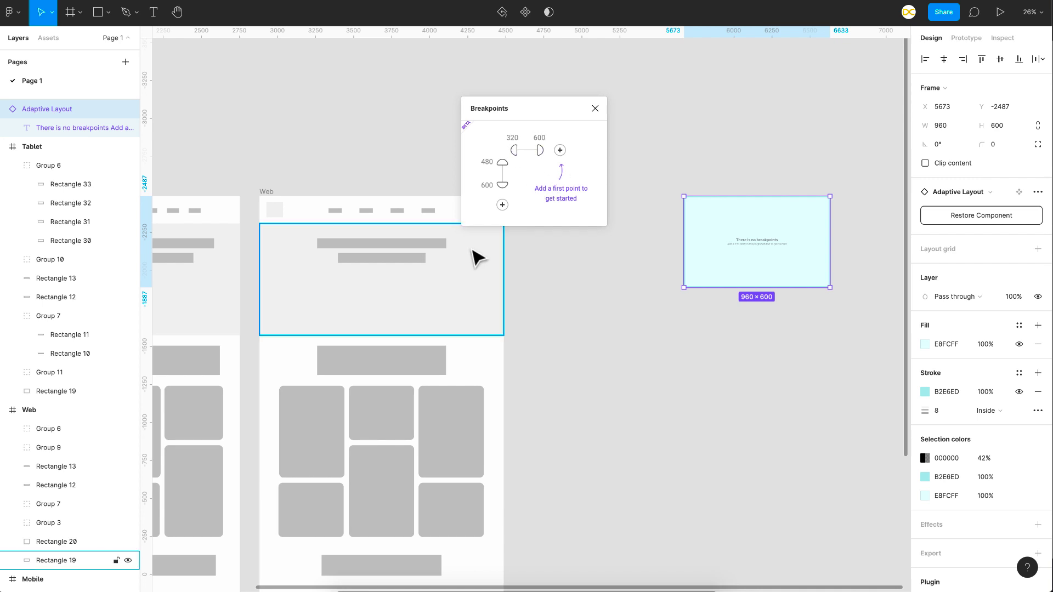
{"action": "scroll", "coordinate": [430, 282], "scroll_direction": "left", "scroll_amount": 3}
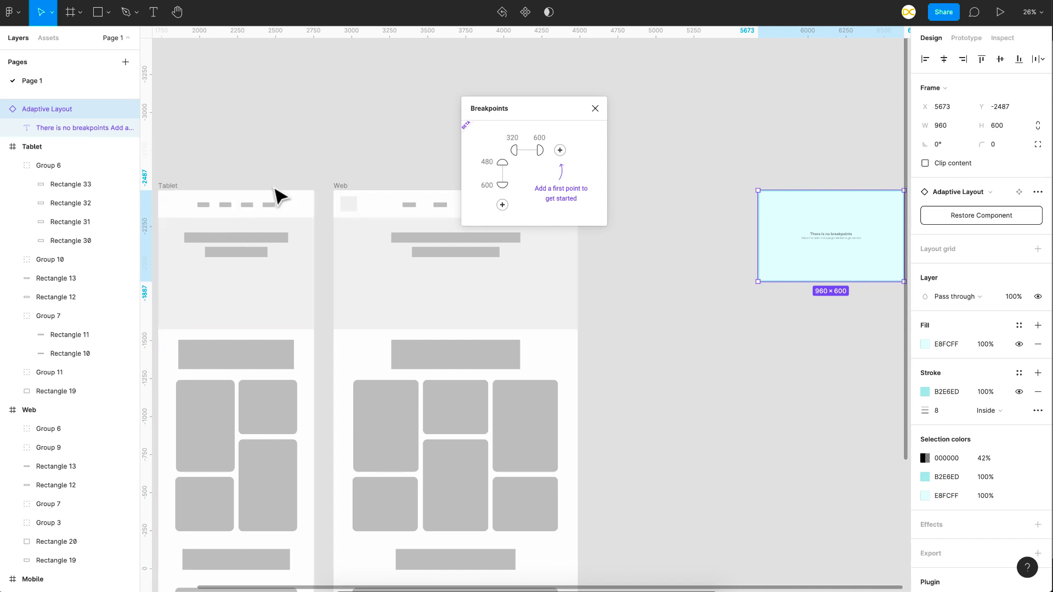
- Add a breakpoint at 1024 in place of 960, then add another at 1440
{"action": "left_click", "coordinate": [560, 150]}
{"action": "scroll", "coordinate": [700, 225], "scroll_direction": "right", "scroll_amount": 2}
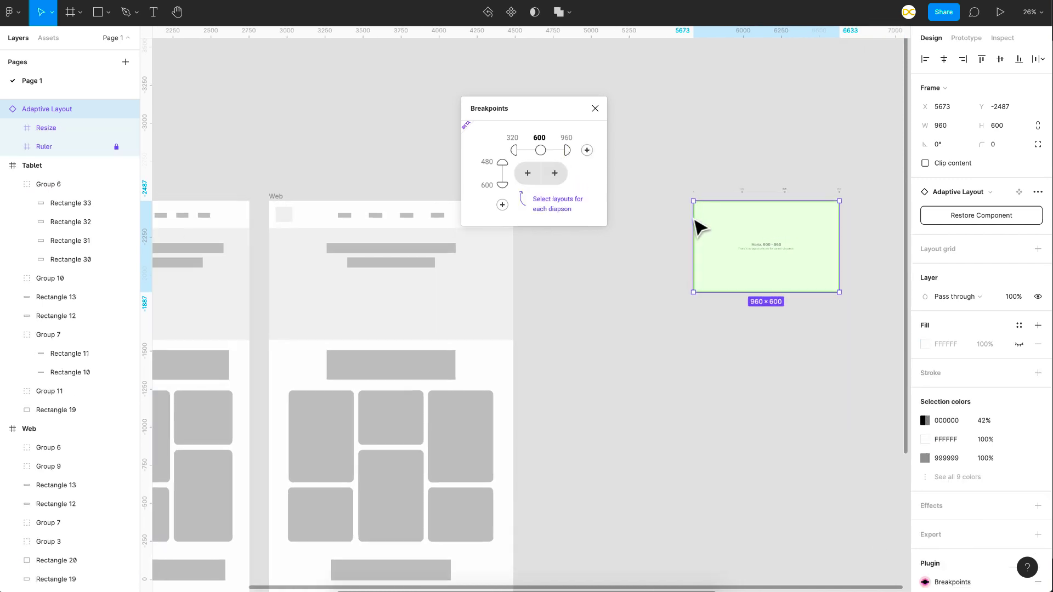
{"action": "scroll", "coordinate": [731, 200], "scroll_direction": "up", "scroll_amount": 5}
{"action": "scroll", "coordinate": [737, 208], "scroll_direction": "left", "scroll_amount": 2}
{"action": "scroll", "coordinate": [737, 209], "scroll_direction": "up", "scroll_amount": 1}
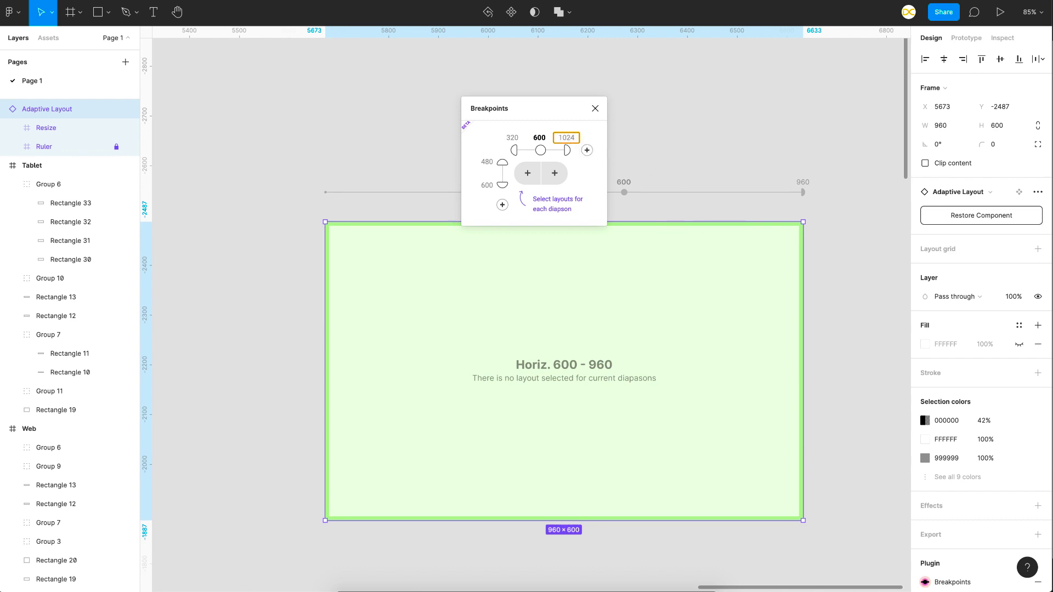
{"action": "key", "text": "Return"}
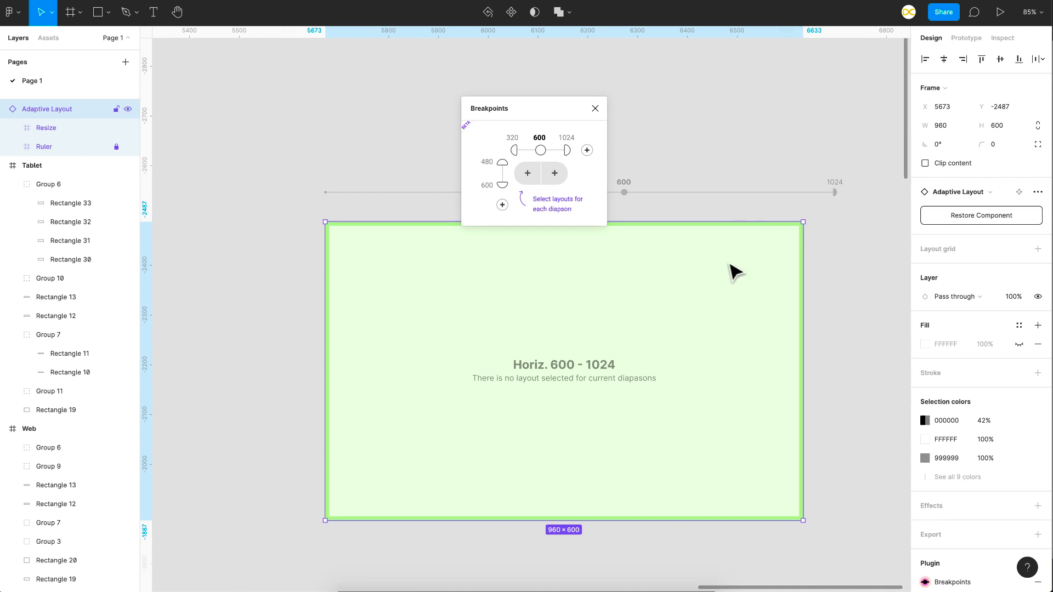
{"action": "left_click", "coordinate": [587, 150]}
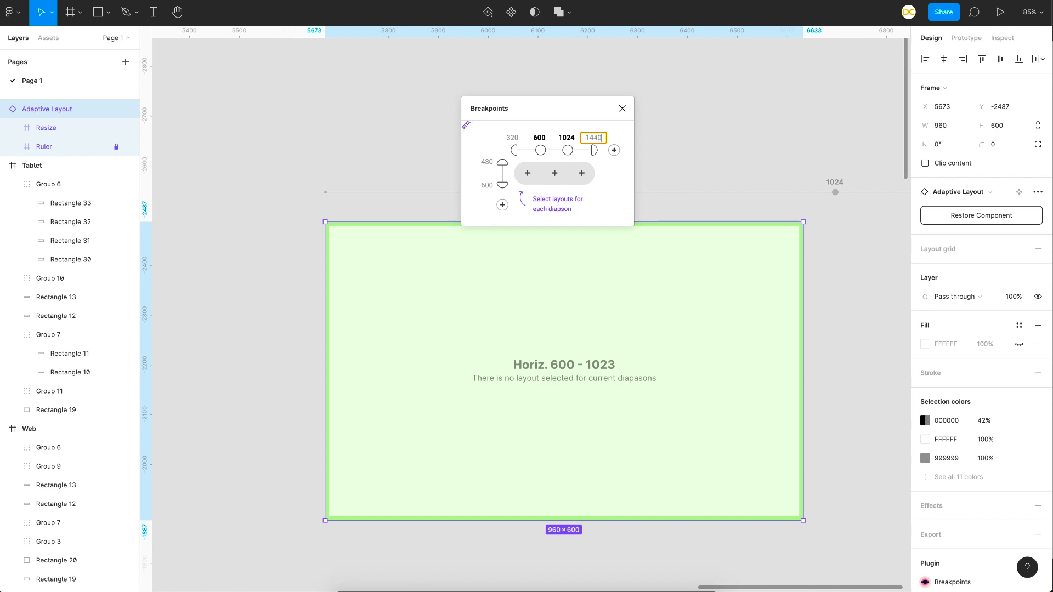
{"action": "key", "text": "Return"}
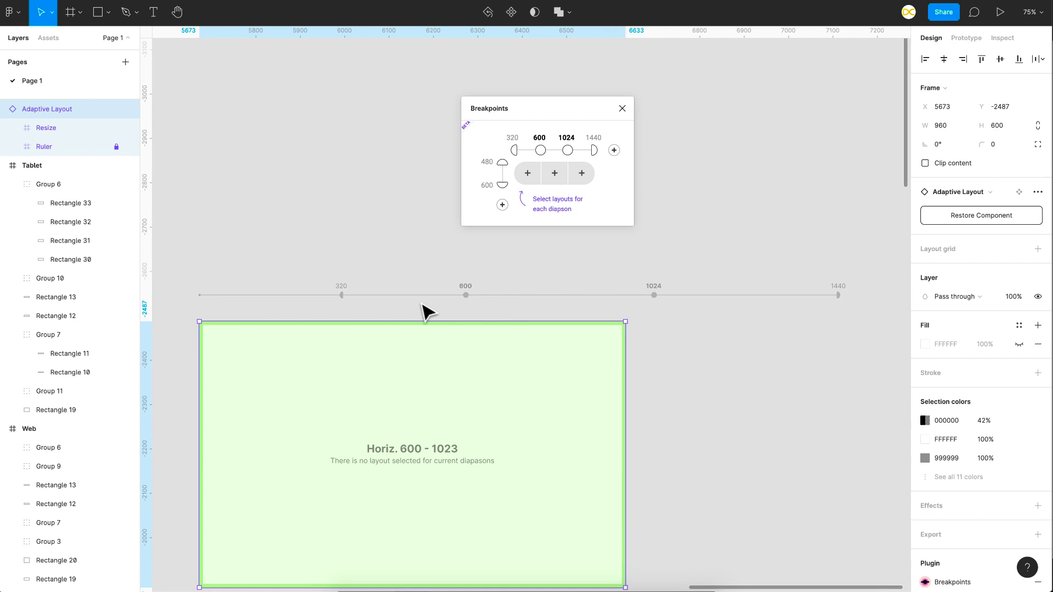
- Assign Mobile to 320–599, Tablet to 600–1023 and Web to 1024–1440 as master layouts
{"action": "scroll", "coordinate": [692, 274], "scroll_direction": "down", "scroll_amount": 5}
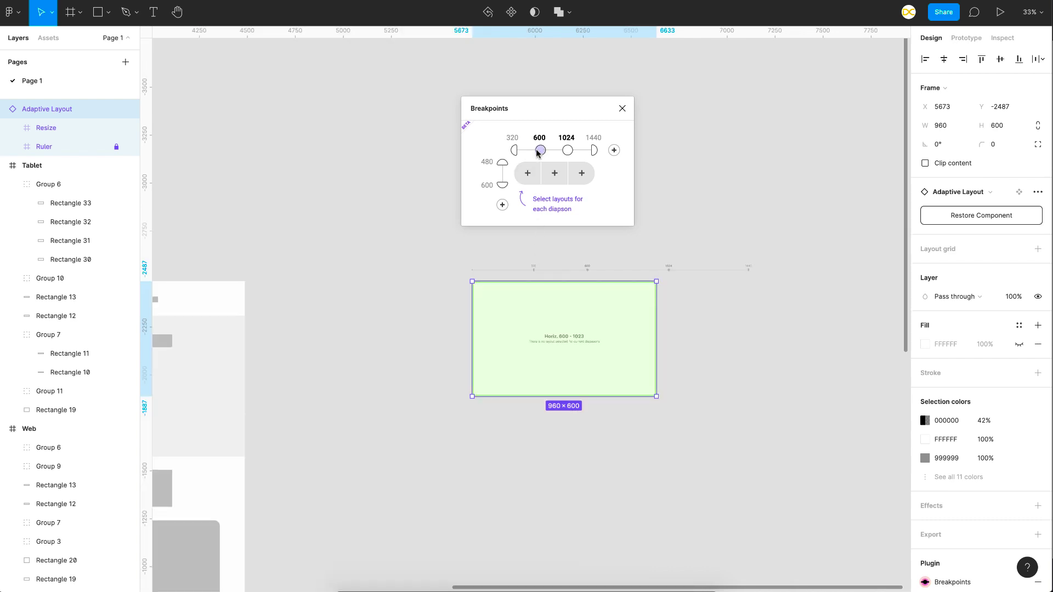
{"action": "scroll", "coordinate": [472, 288], "scroll_direction": "left", "scroll_amount": 10}
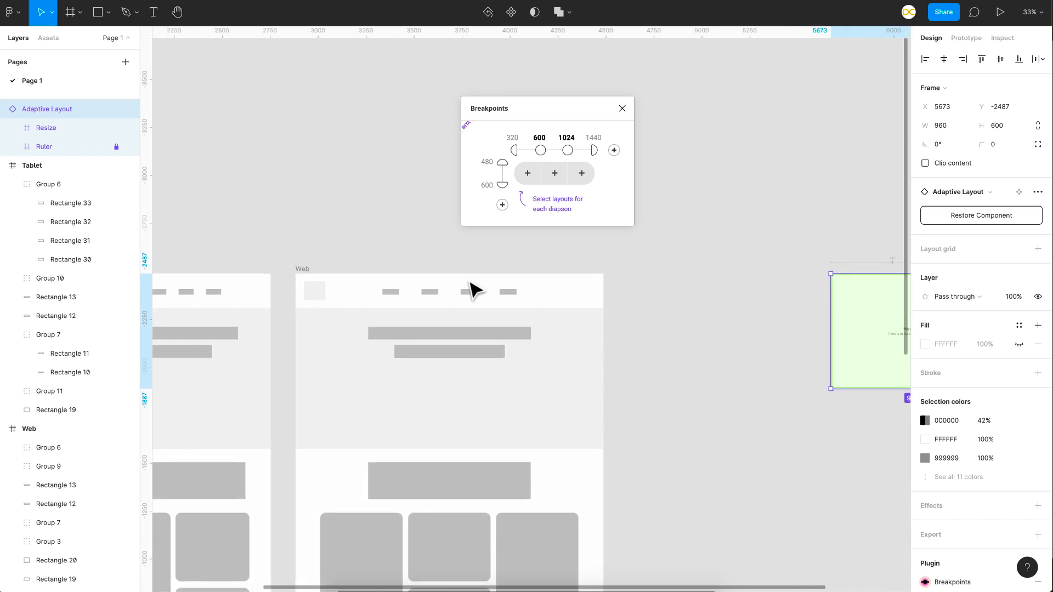
{"action": "scroll", "coordinate": [473, 288], "scroll_direction": "left", "scroll_amount": 3}
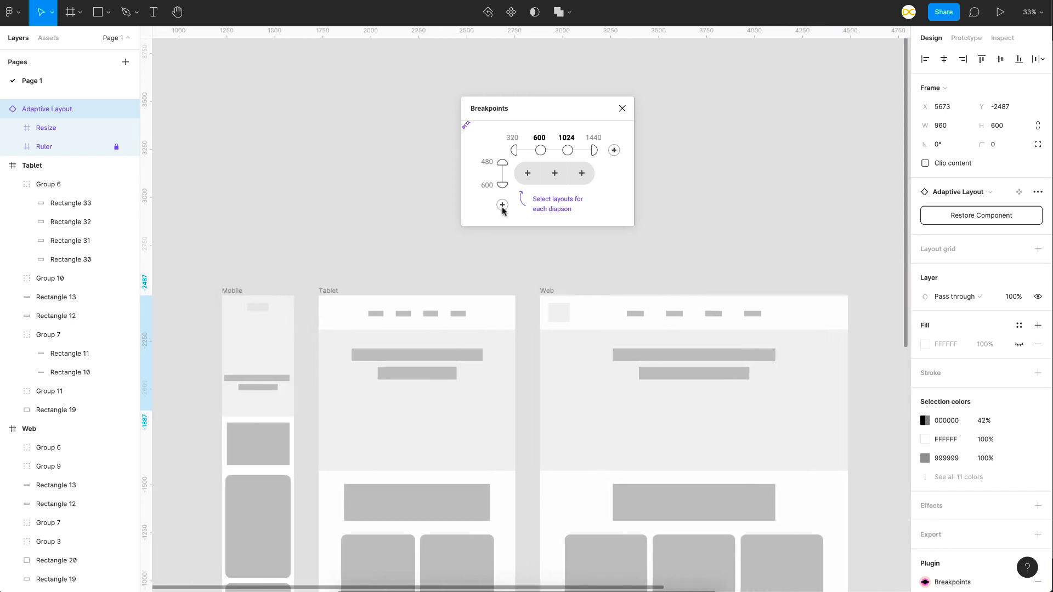
{"action": "left_click", "coordinate": [528, 173]}
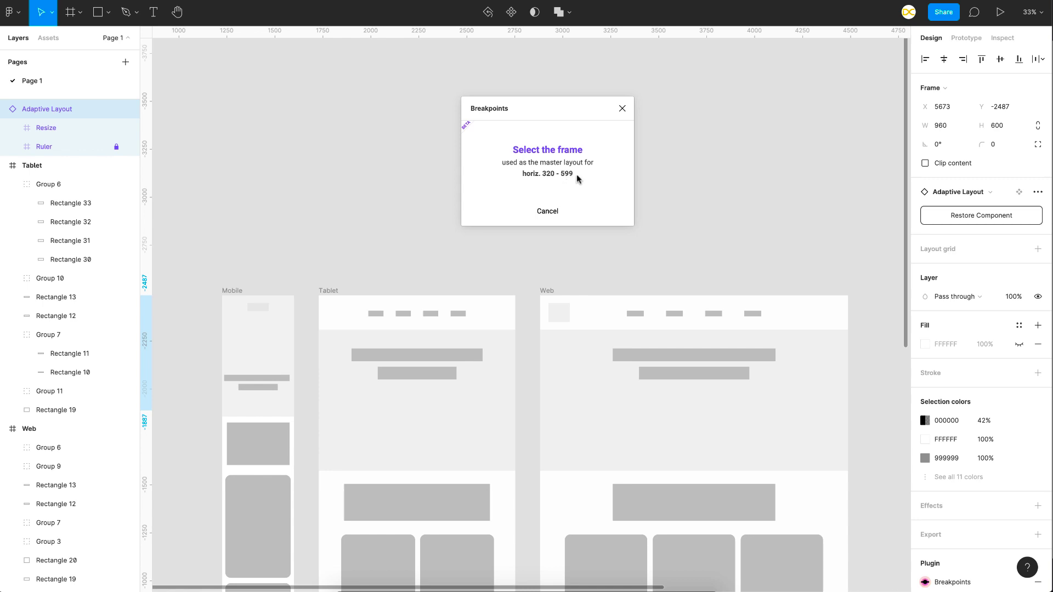
{"action": "left_click", "coordinate": [237, 295]}
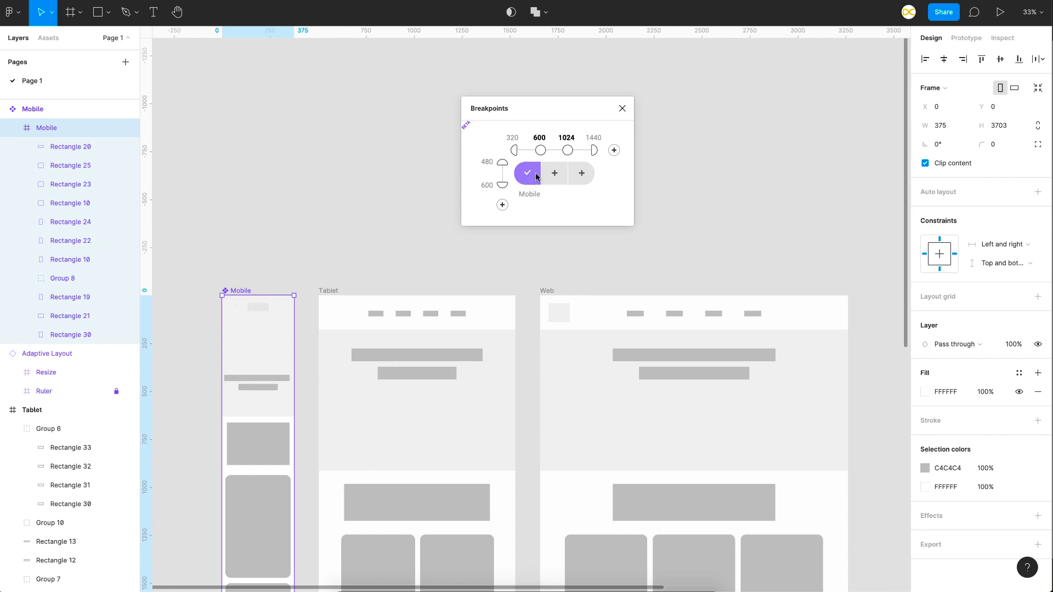
{"action": "scroll", "coordinate": [500, 265], "scroll_direction": "right", "scroll_amount": 5}
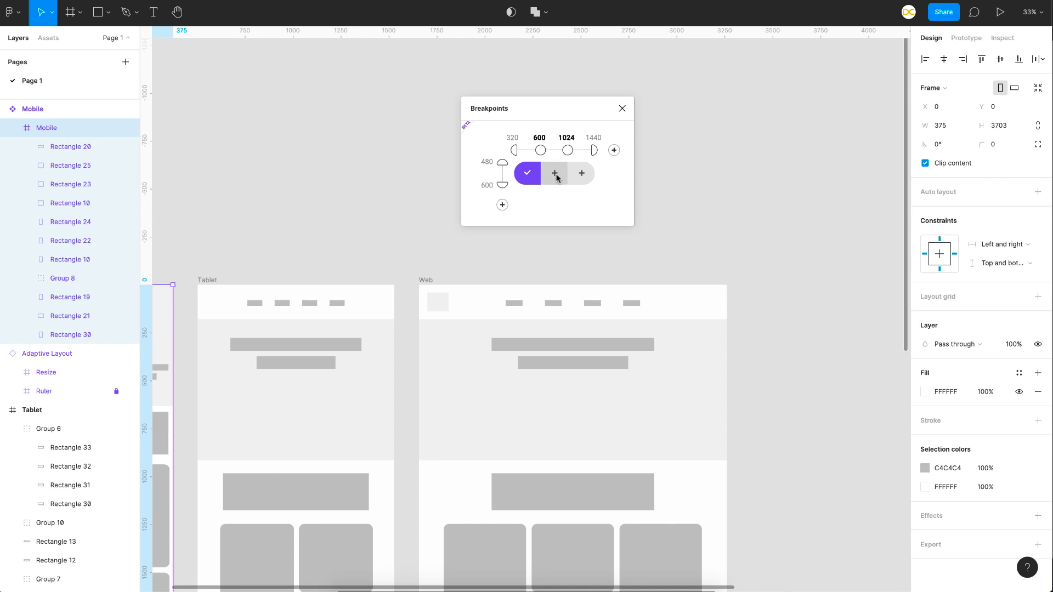
{"action": "left_click", "coordinate": [554, 174]}
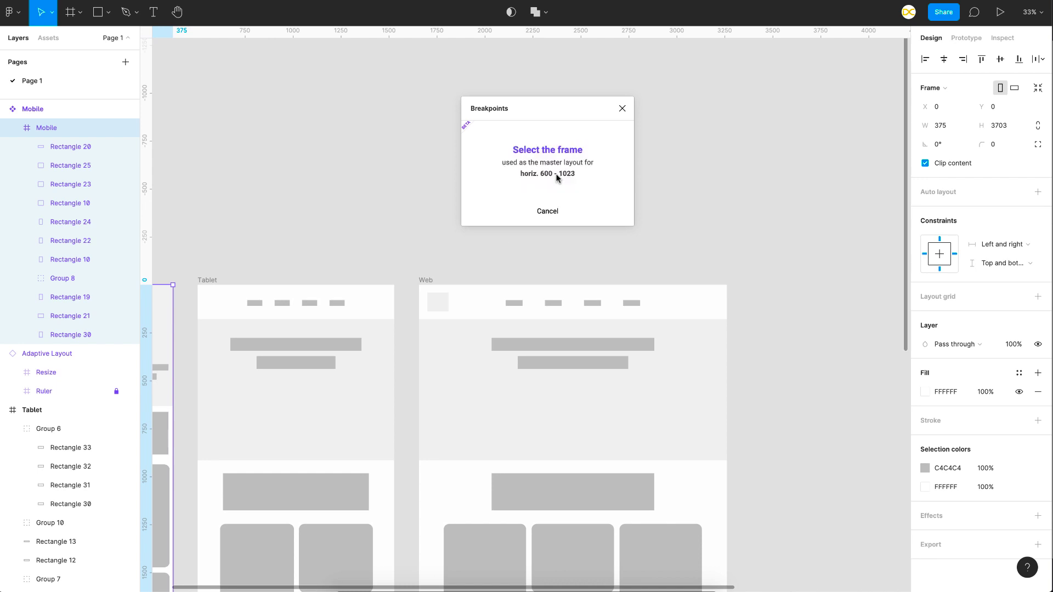
{"action": "left_click", "coordinate": [211, 291]}
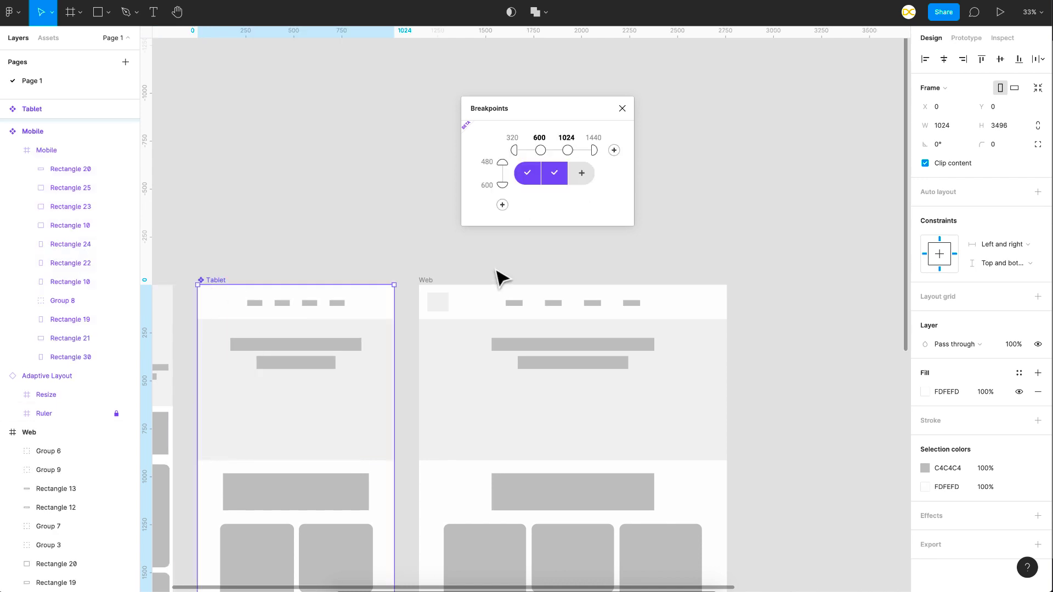
{"action": "left_click", "coordinate": [583, 175]}
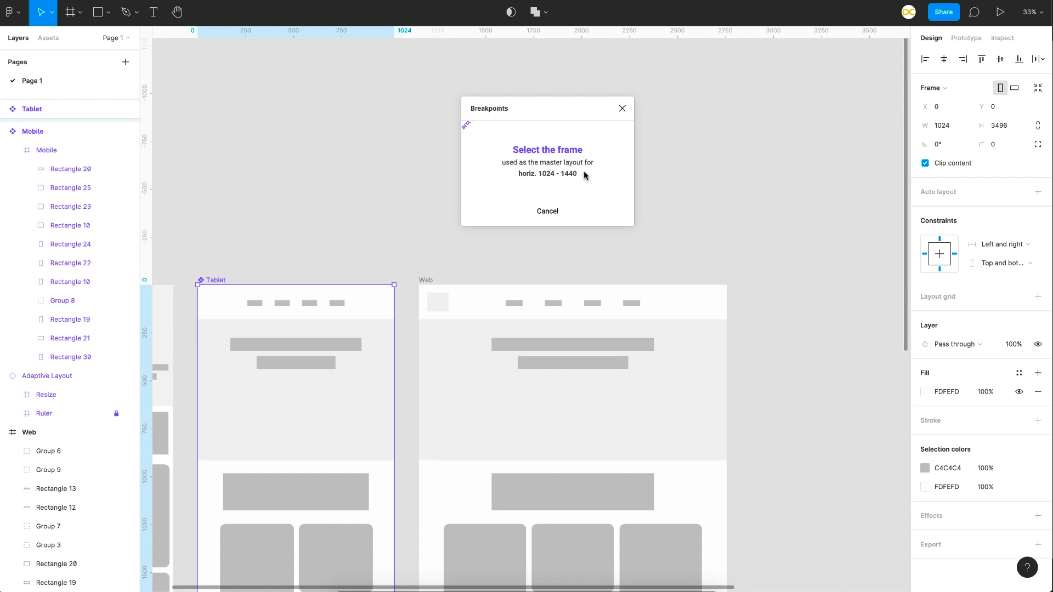
{"action": "left_click", "coordinate": [432, 291]}
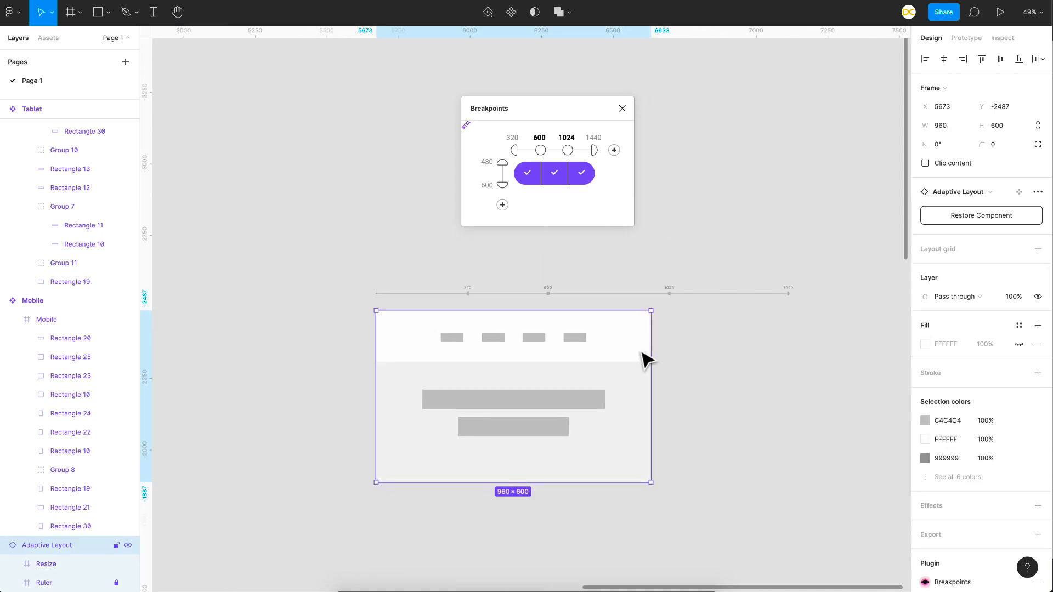
- Widen the Adaptive Layout frame to about 1174 to show the Web layout, closing the Breakpoints window
{"action": "left_click_drag", "start_coordinate": [653, 375], "coordinate": [734, 342]}
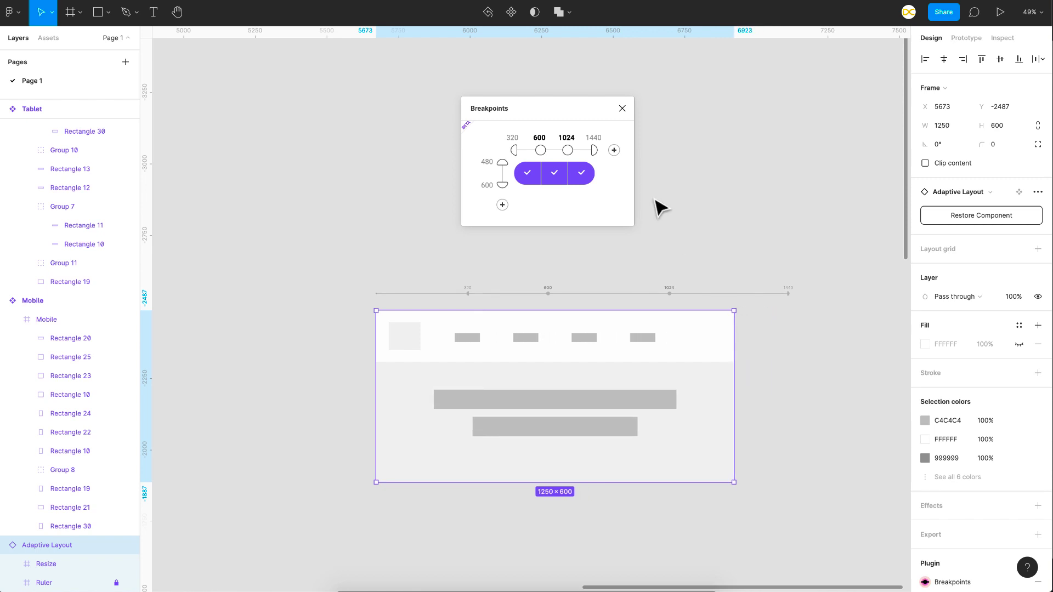
{"action": "left_click", "coordinate": [616, 112]}
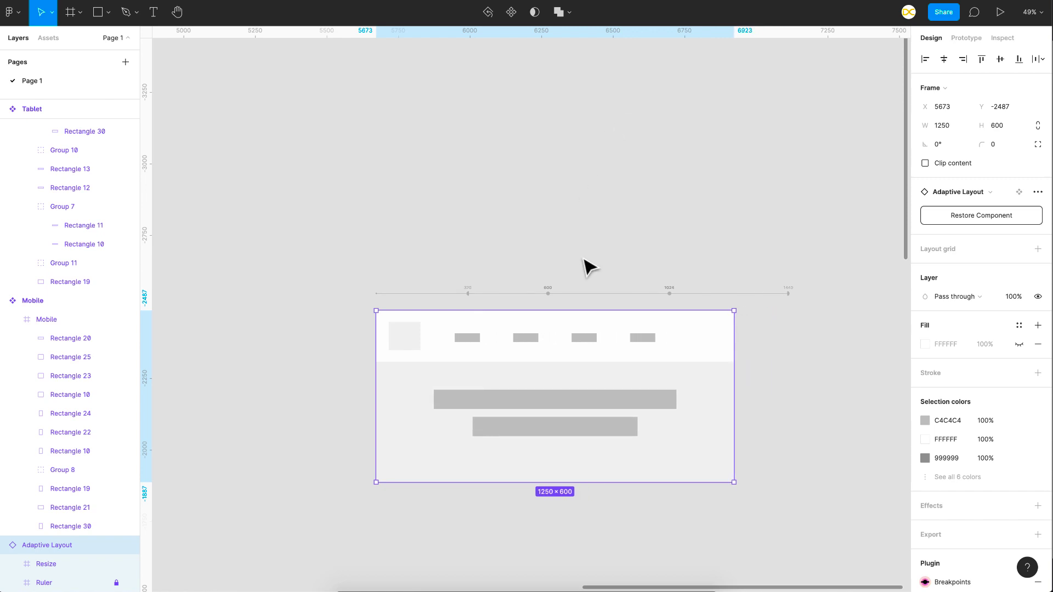
{"action": "scroll", "coordinate": [585, 272], "scroll_direction": "down", "scroll_amount": 2}
{"action": "left_click_drag", "start_coordinate": [731, 312], "coordinate": [710, 298]}
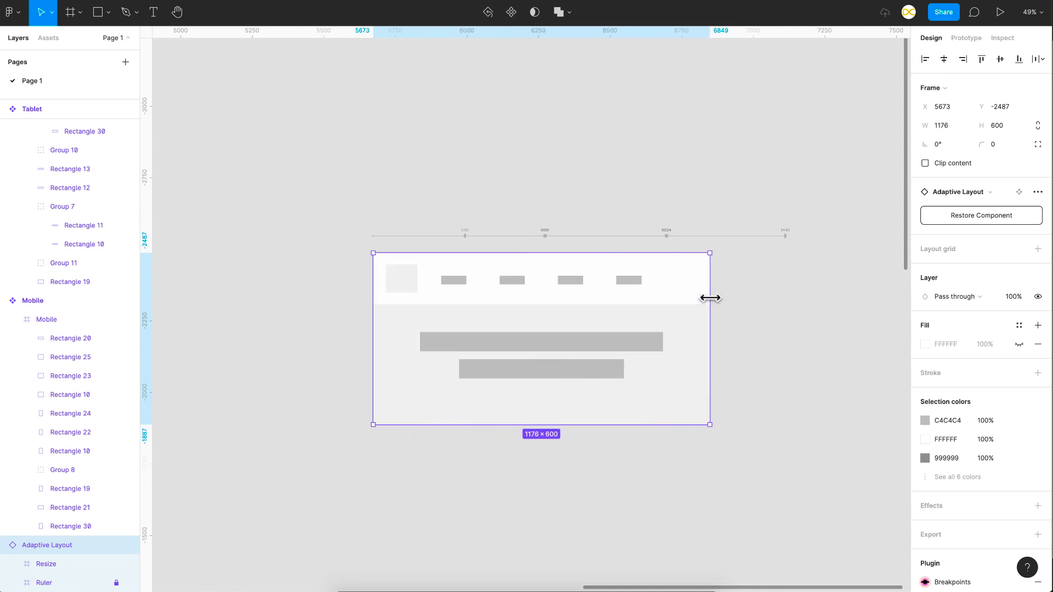
- Stretch the Adaptive Layout frame to 3496 tall and narrow it to 871 to show the Tablet layout
{"action": "scroll", "coordinate": [555, 429], "scroll_direction": "down", "scroll_amount": 5}
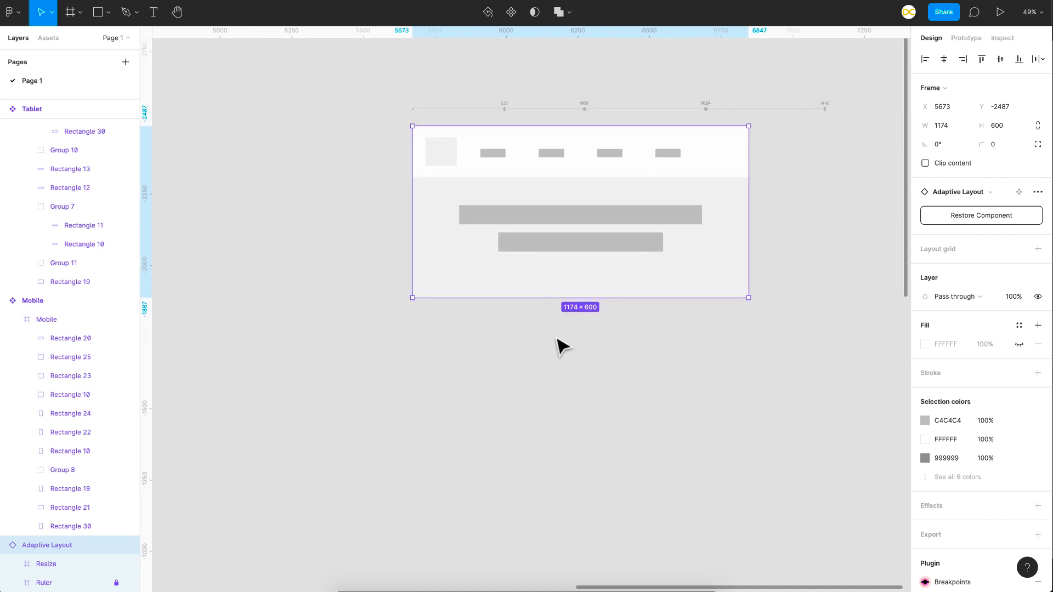
{"action": "left_click_drag", "start_coordinate": [540, 298], "coordinate": [541, 536]}
{"action": "scroll", "coordinate": [540, 536], "scroll_direction": "down", "scroll_amount": 5}
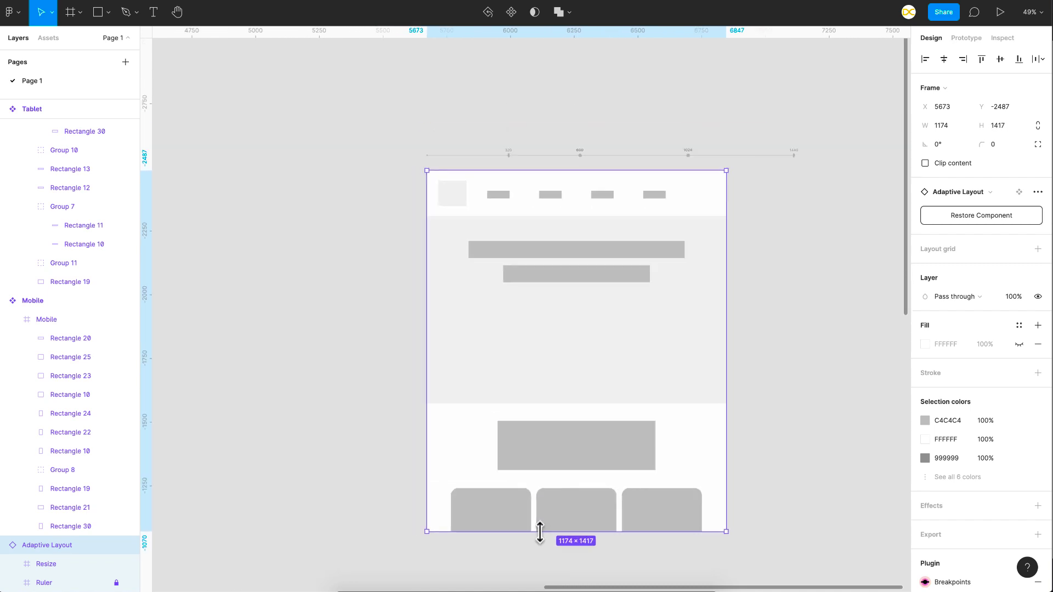
{"action": "left_click_drag", "start_coordinate": [510, 428], "coordinate": [513, 484]}
{"action": "scroll", "coordinate": [512, 483], "scroll_direction": "down", "scroll_amount": 2}
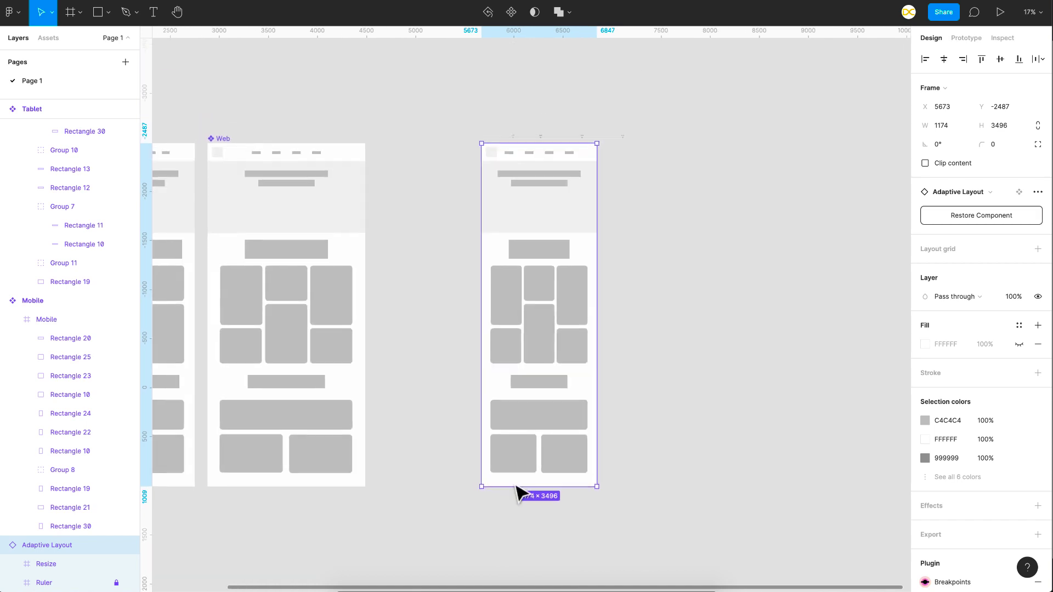
{"action": "left_click_drag", "start_coordinate": [589, 270], "coordinate": [557, 264]}
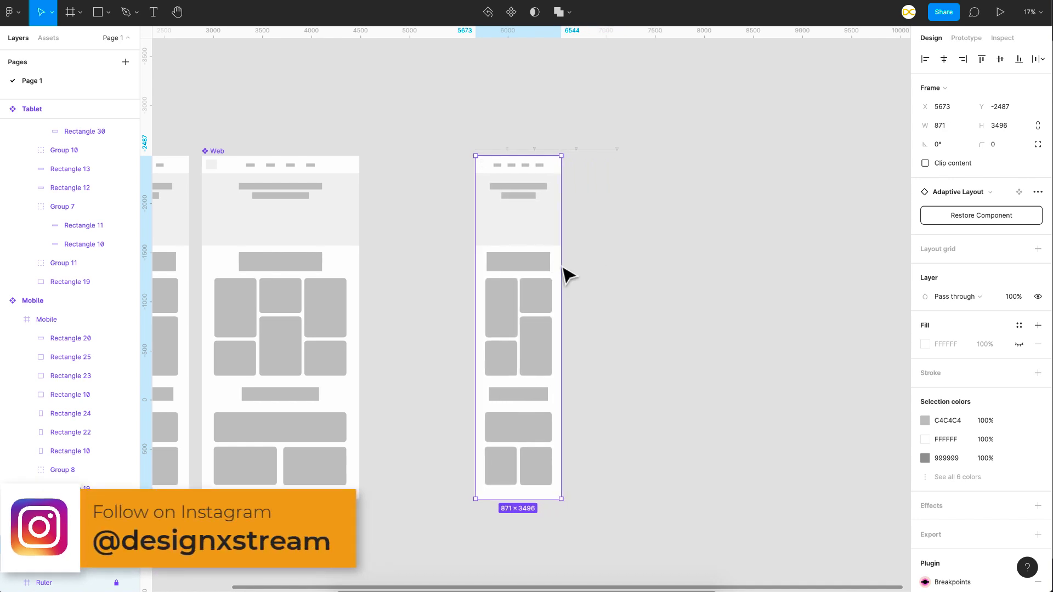
- Select Rectangle 10 in the Tablet wireframe
{"action": "scroll", "coordinate": [565, 275], "scroll_direction": "up", "scroll_amount": 2}
{"action": "scroll", "coordinate": [565, 275], "scroll_direction": "left", "scroll_amount": 3}
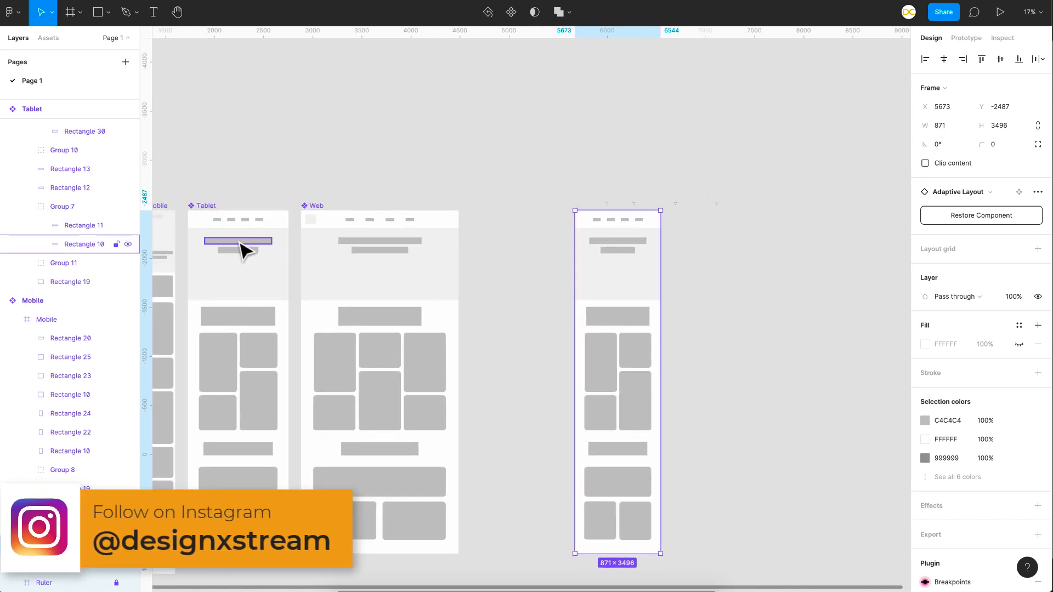
{"action": "mouse_move", "coordinate": [242, 249]}
{"action": "left_mouse_down"}
{"action": "mouse_move", "coordinate": [242, 286]}
{"action": "mouse_move", "coordinate": [238, 278]}
{"action": "mouse_move", "coordinate": [254, 273]}
{"action": "mouse_move", "coordinate": [242, 245]}
{"action": "left_mouse_up"}
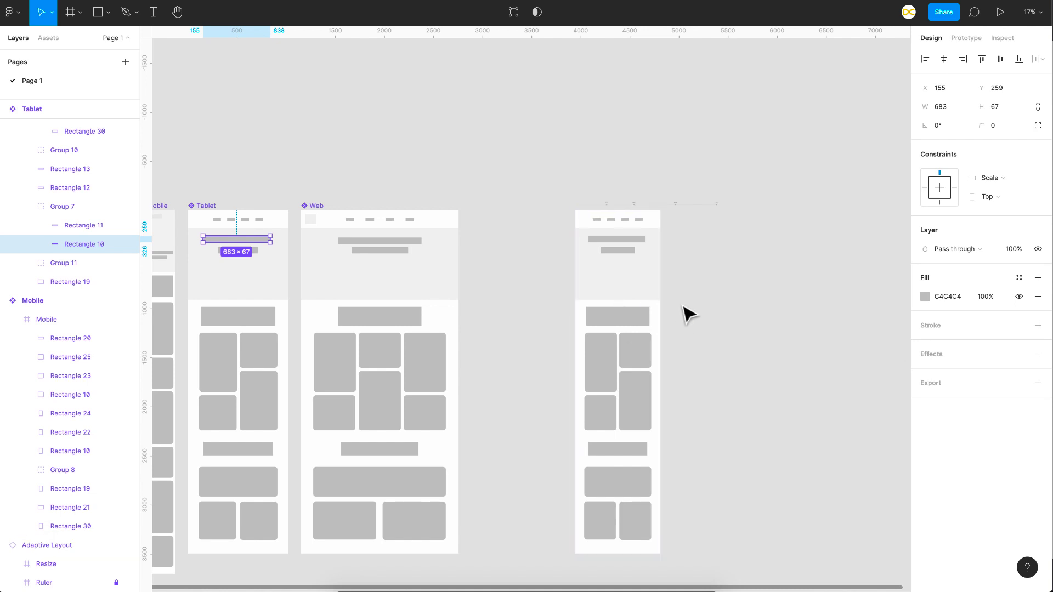
- Widen the Adaptive Layout frame to 1190 × 3496 so it switches to the Web layout
{"action": "left_click", "coordinate": [616, 237]}
{"action": "scroll", "coordinate": [625, 214], "scroll_direction": "up", "scroll_amount": 5}
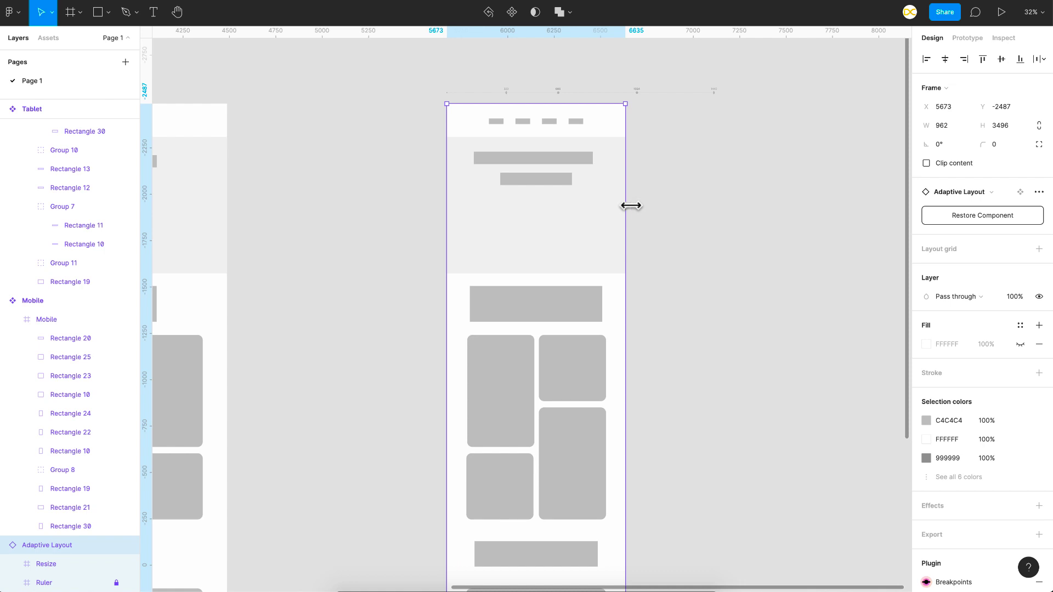
{"action": "mouse_move", "coordinate": [630, 206]}
{"action": "left_mouse_down"}
{"action": "mouse_move", "coordinate": [669, 204]}
{"action": "mouse_move", "coordinate": [618, 204]}
{"action": "mouse_move", "coordinate": [669, 204]}
{"action": "mouse_move", "coordinate": [623, 205]}
{"action": "mouse_move", "coordinate": [661, 205]}
{"action": "mouse_move", "coordinate": [638, 209]}
{"action": "left_mouse_up"}
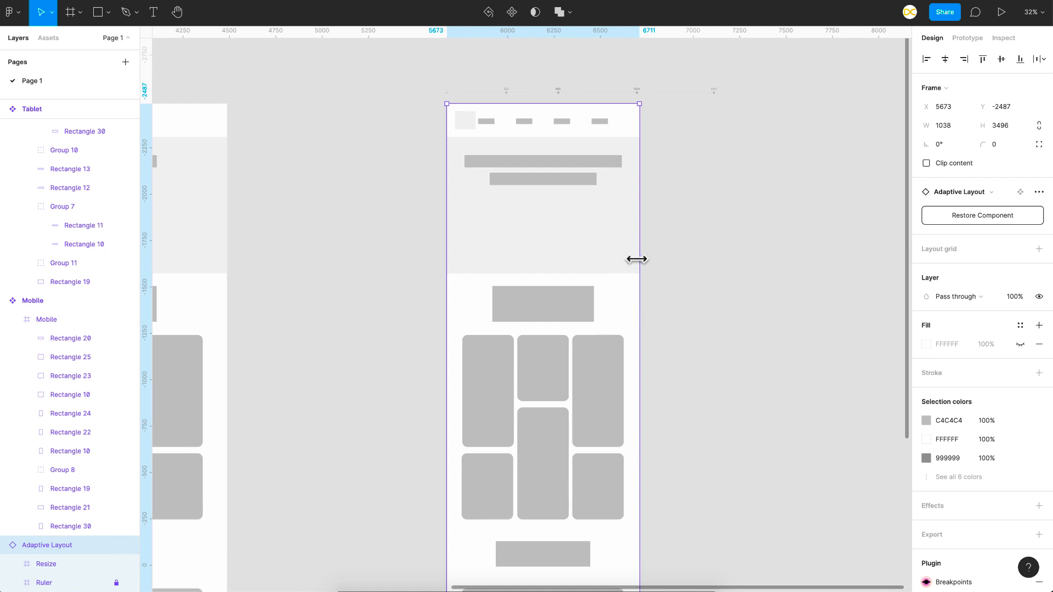
{"action": "left_click_drag", "start_coordinate": [637, 259], "coordinate": [667, 256]}
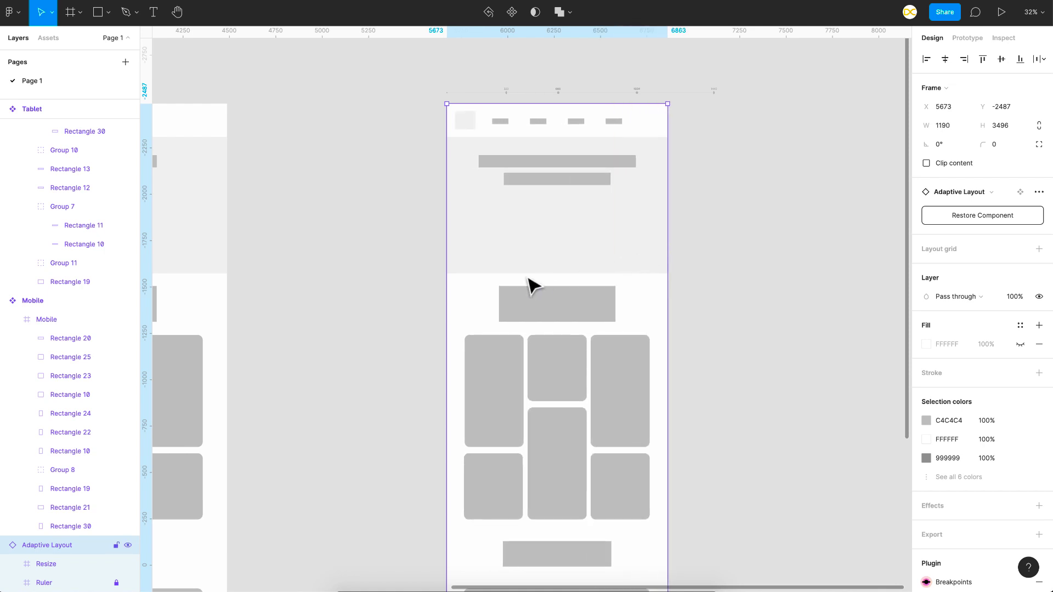
{"action": "scroll", "coordinate": [531, 284], "scroll_direction": "left", "scroll_amount": 5}
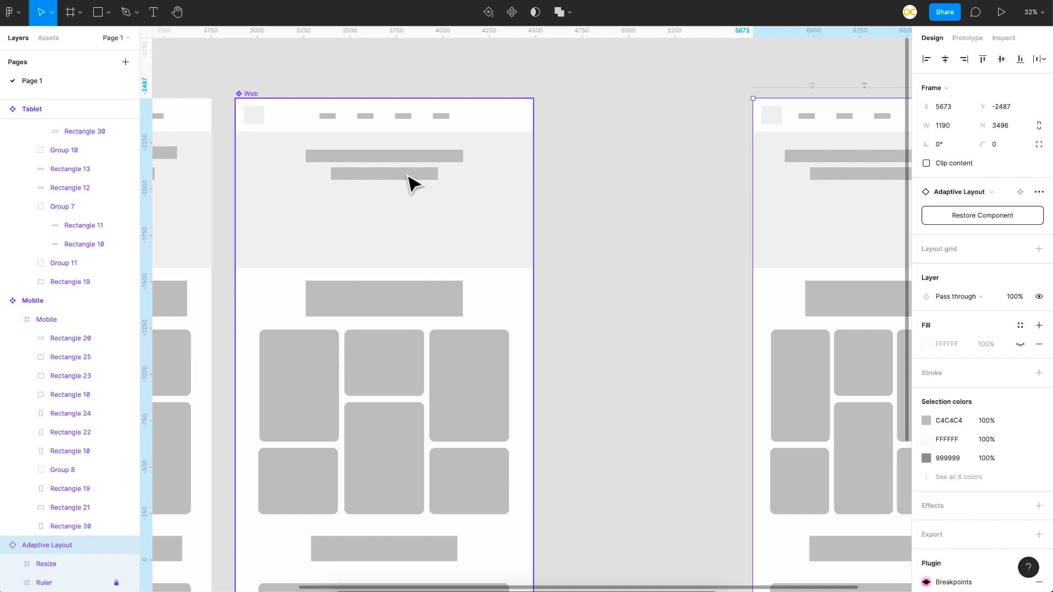
- Set the horizontal constraint of the Web frame's title Group 7 to Left
{"action": "left_click", "coordinate": [408, 176]}
{"action": "left_click", "coordinate": [409, 177]}
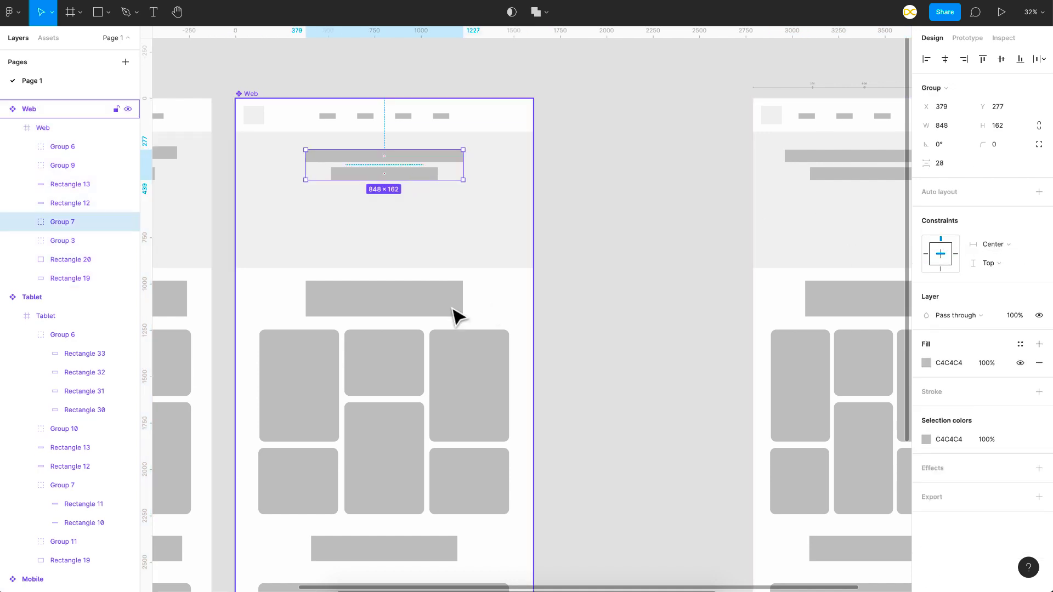
{"action": "left_click", "coordinate": [418, 307]}
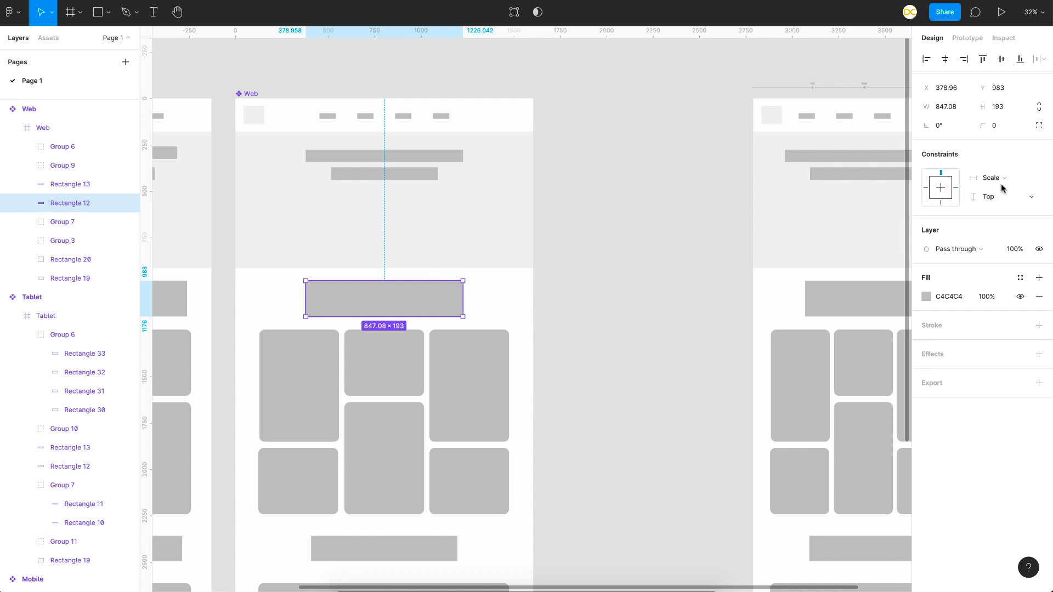
{"action": "left_click", "coordinate": [420, 173]}
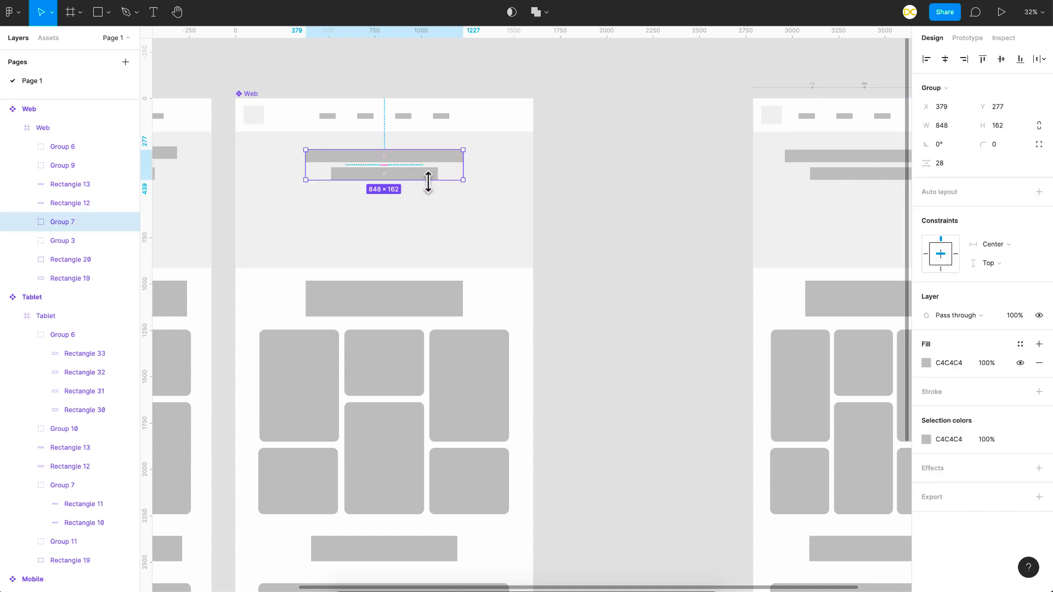
{"action": "left_click", "coordinate": [996, 244]}
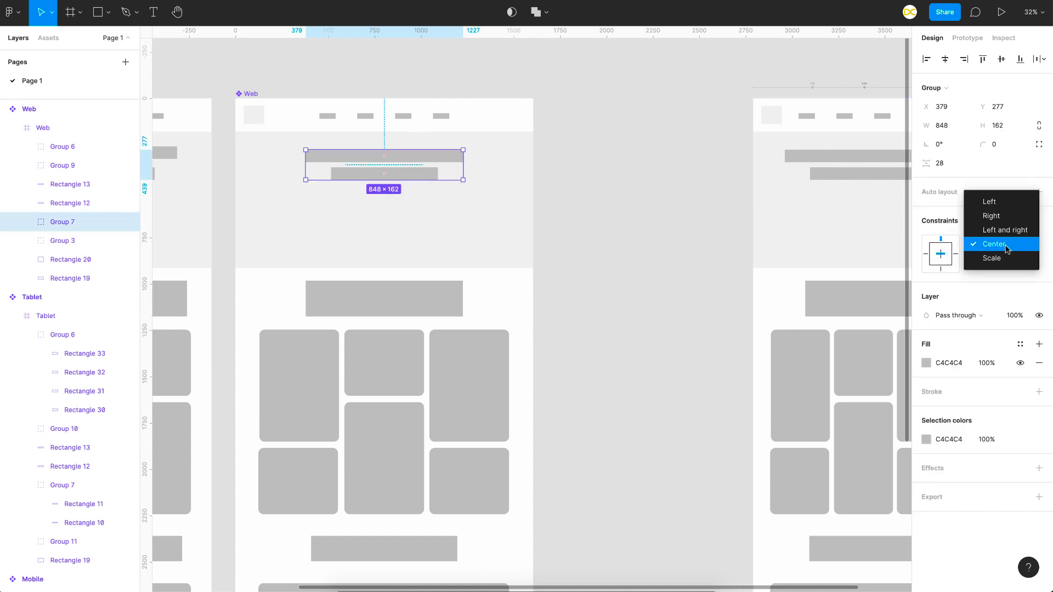
{"action": "left_click", "coordinate": [989, 201]}
- Widen the Adaptive Layout frame to check the title position, then inspect the Web card grid Group 3
{"action": "scroll", "coordinate": [782, 318], "scroll_direction": "right", "scroll_amount": 5}
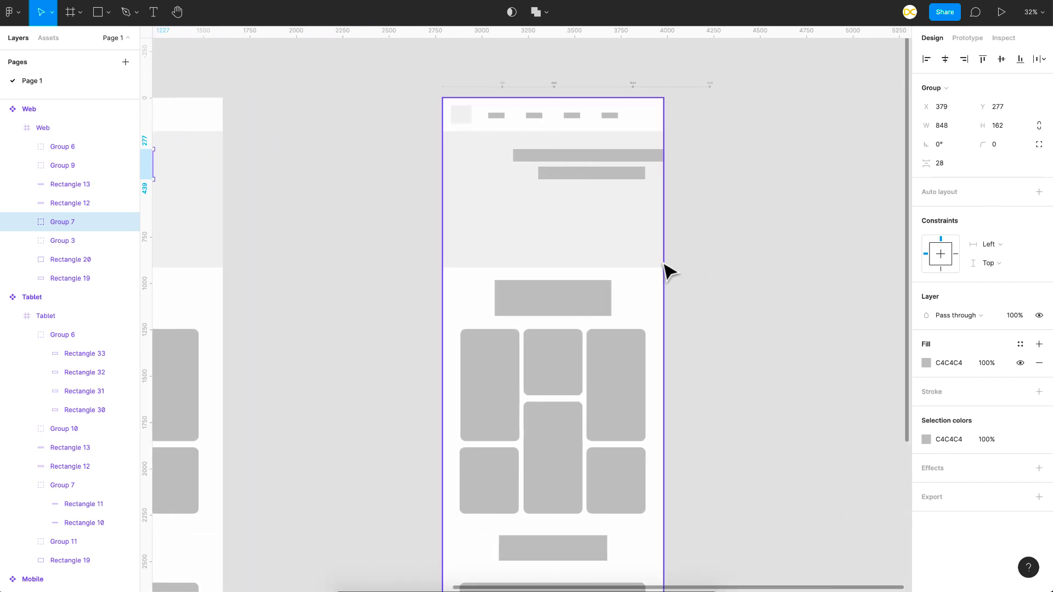
{"action": "left_click", "coordinate": [663, 264]}
{"action": "left_click_drag", "start_coordinate": [661, 261], "coordinate": [700, 270]}
{"action": "scroll", "coordinate": [313, 357], "scroll_direction": "left", "scroll_amount": 15}
{"action": "left_click", "coordinate": [281, 359]}
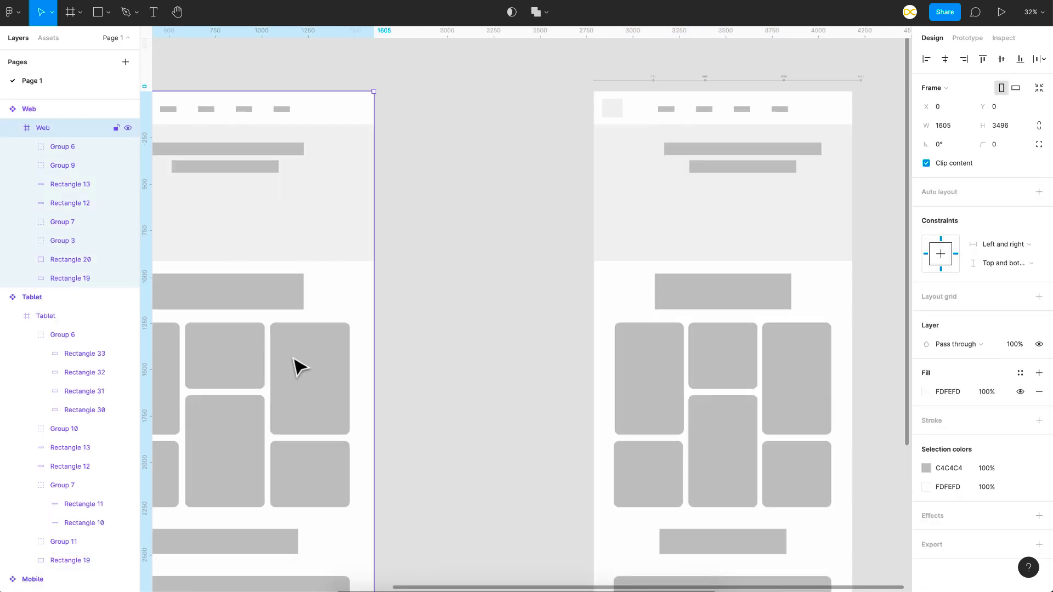
{"action": "left_click", "coordinate": [299, 367]}
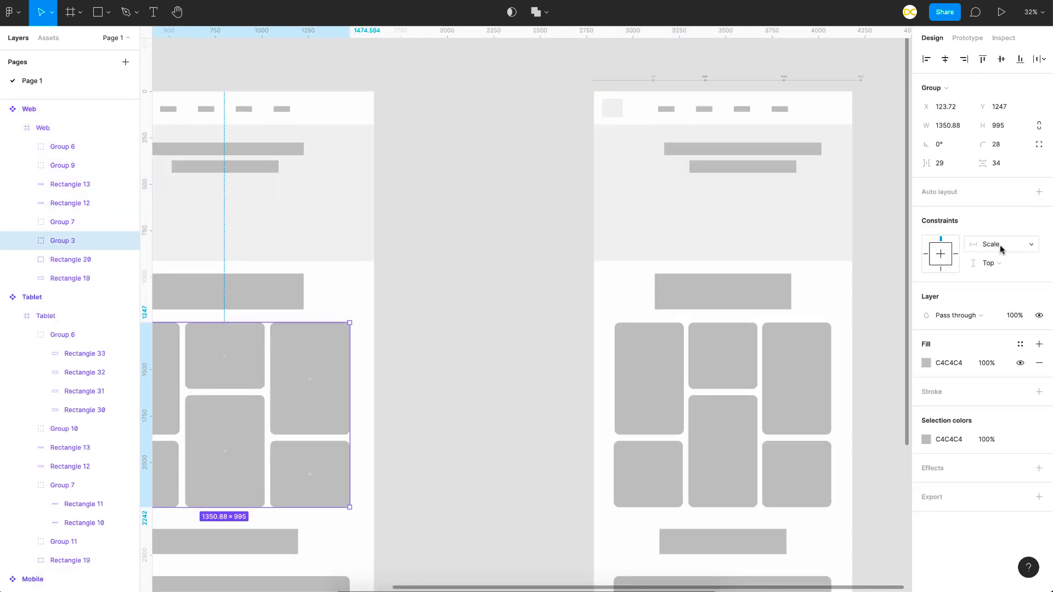
{"action": "left_click", "coordinate": [795, 362]}
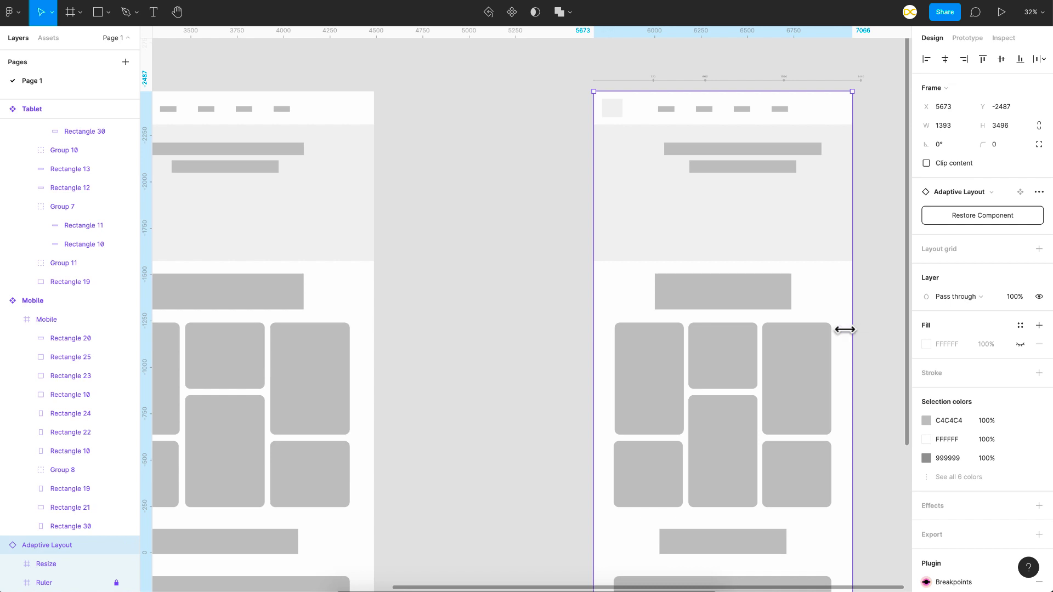
- Narrow the Adaptive Layout frame to 1329 wide, then widen it to 1339 to watch the cards reflow
{"action": "mouse_move", "coordinate": [844, 330]}
{"action": "left_mouse_down"}
{"action": "mouse_move", "coordinate": [863, 329]}
{"action": "mouse_move", "coordinate": [840, 326]}
{"action": "left_mouse_up"}
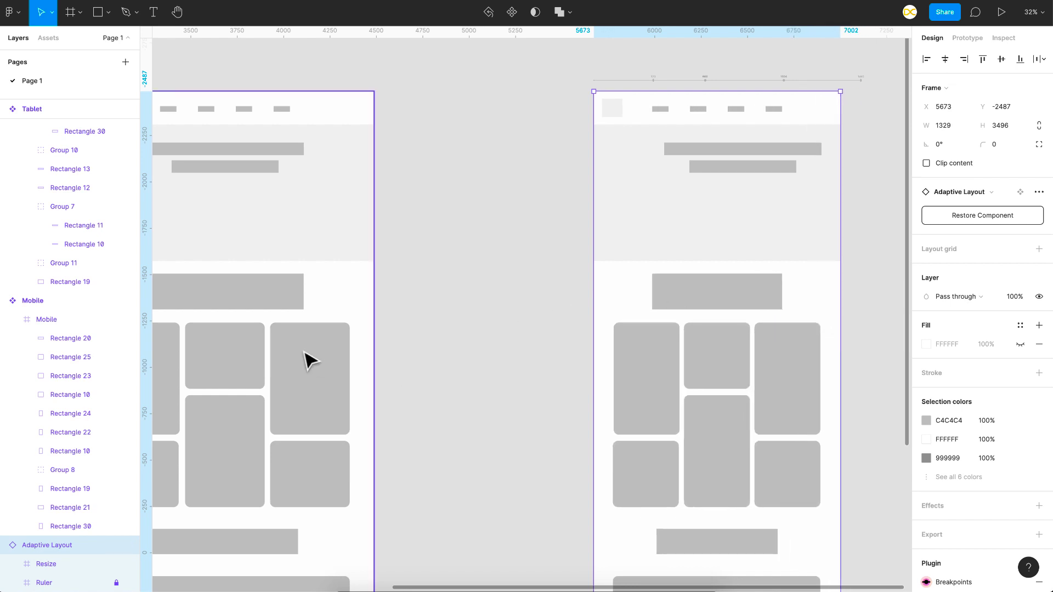
{"action": "scroll", "coordinate": [305, 301], "scroll_direction": "right", "scroll_amount": 5}
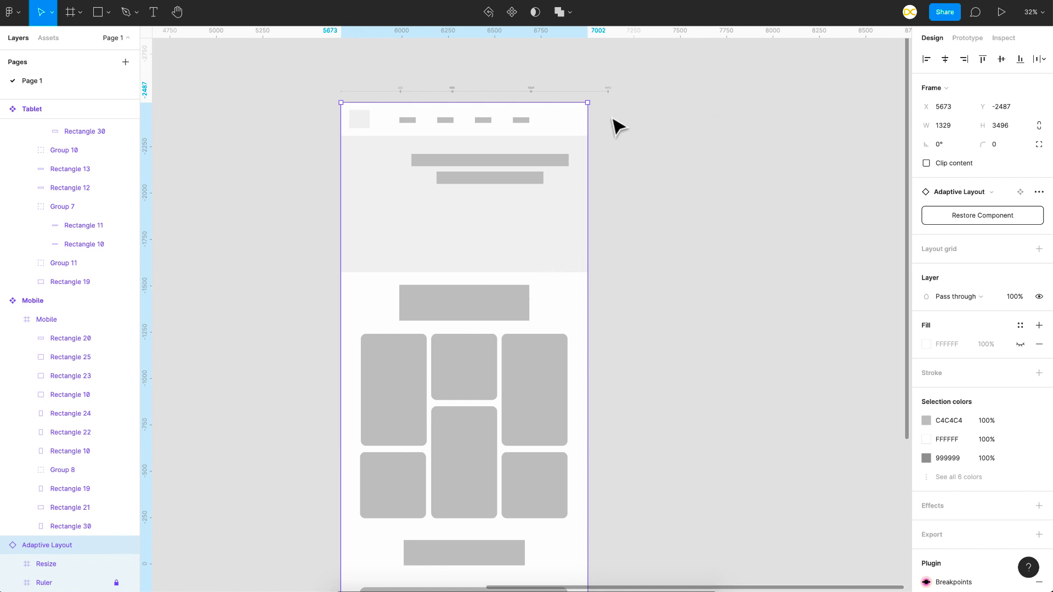
{"action": "mouse_move", "coordinate": [588, 159]}
{"action": "left_mouse_down"}
{"action": "mouse_move", "coordinate": [650, 157]}
{"action": "mouse_move", "coordinate": [561, 159]}
{"action": "mouse_move", "coordinate": [630, 163]}
{"action": "mouse_move", "coordinate": [571, 163]}
{"action": "mouse_move", "coordinate": [590, 164]}
{"action": "left_mouse_up"}
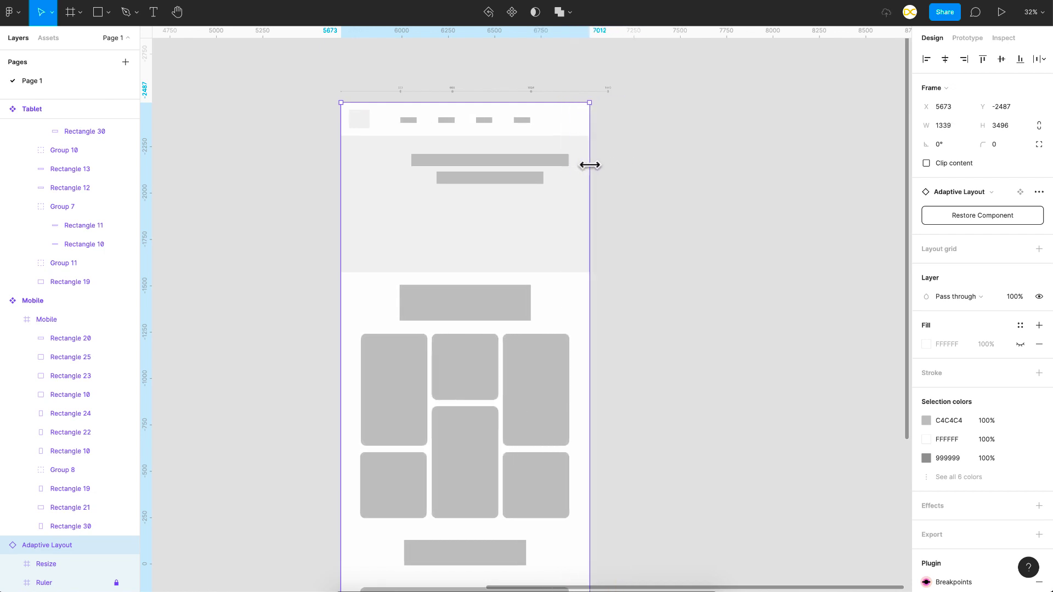